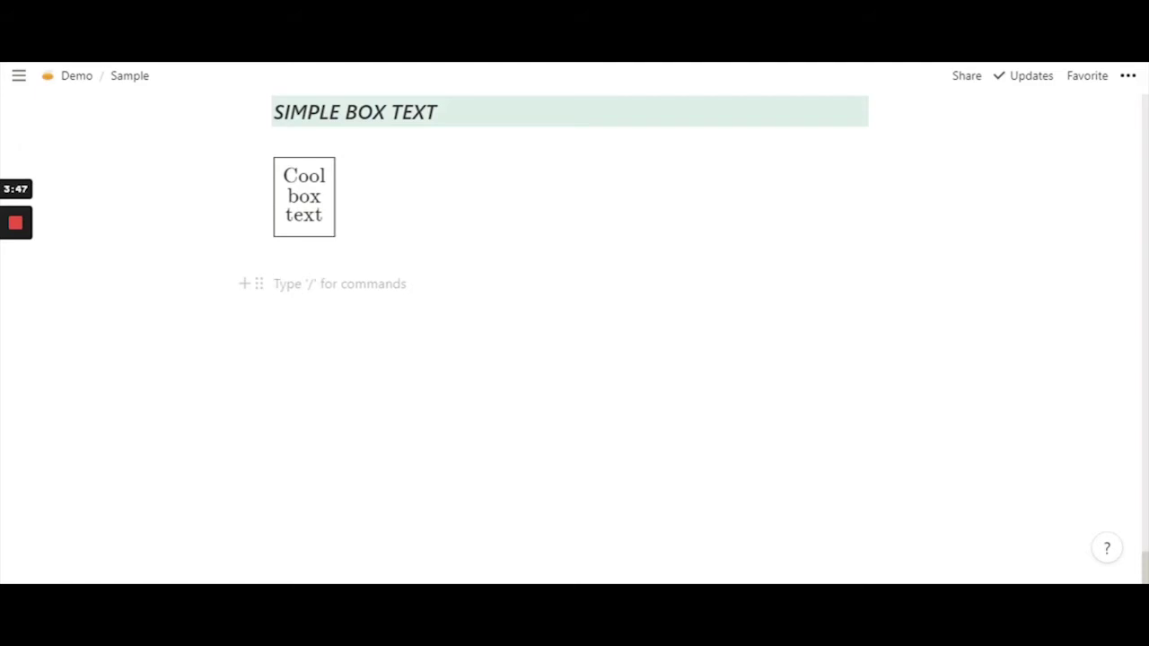
- Type \boxed{\substack{ on the new line beneath the Cool box text box
text(\)
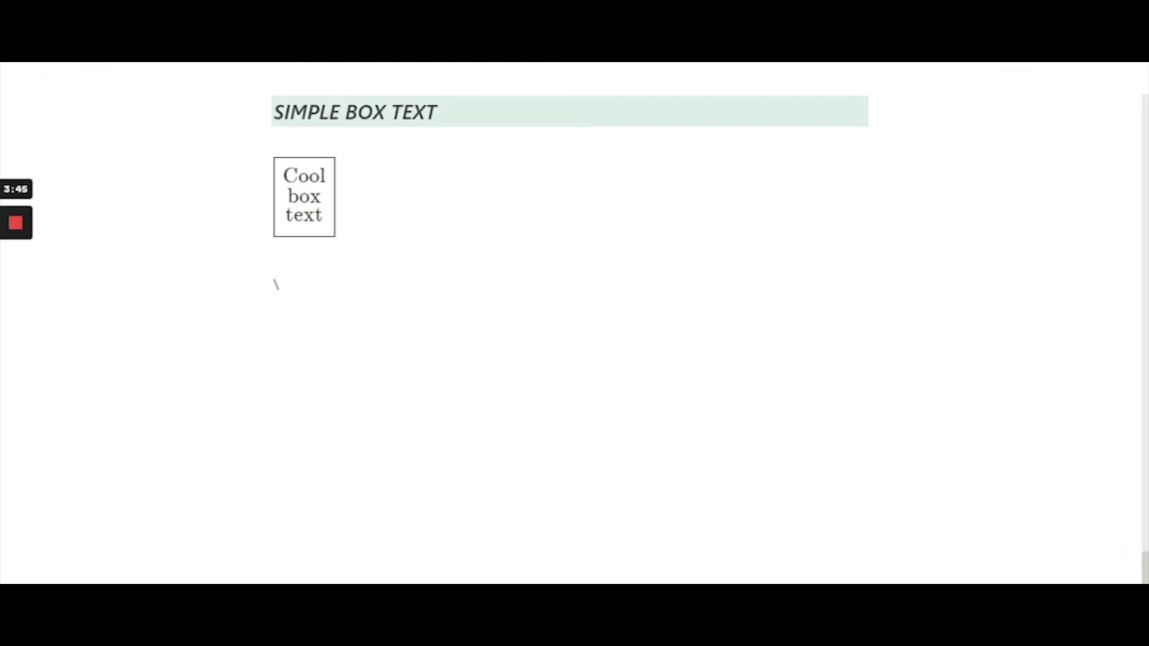
text(boxed)
text({)
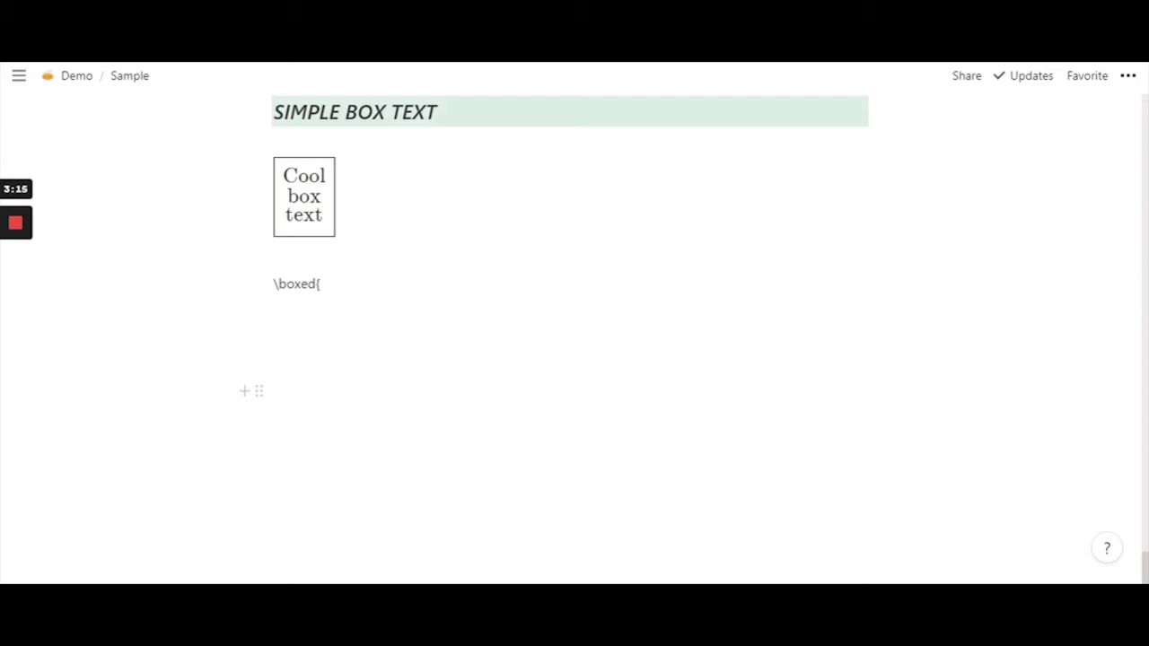
text(\)
text(s)
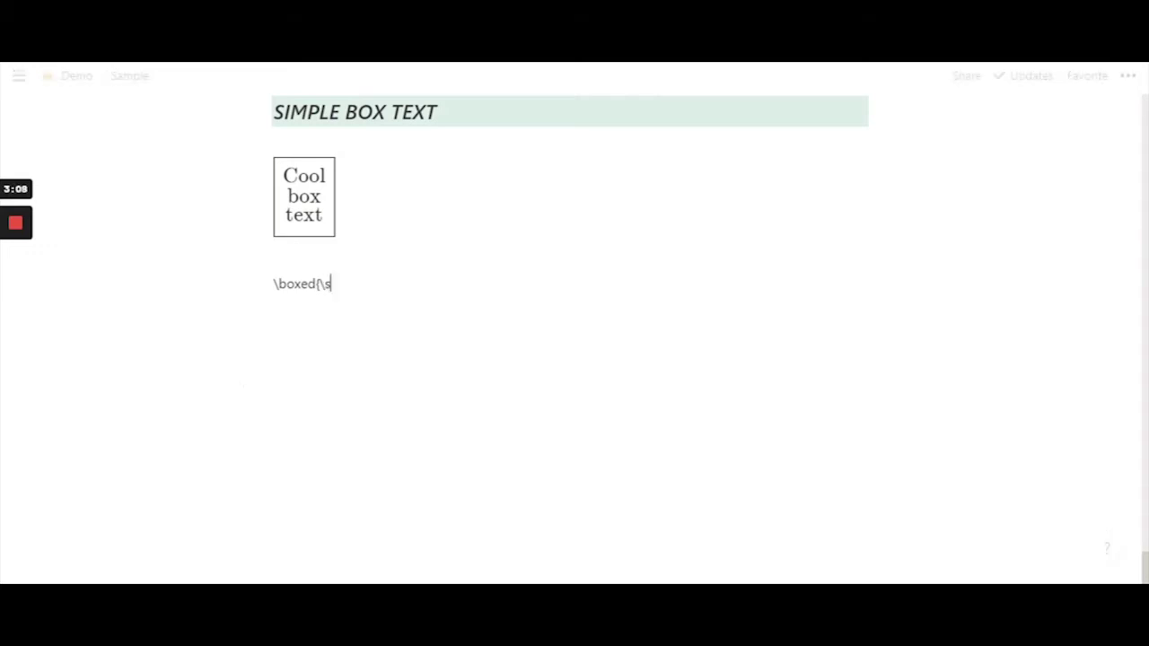
text(ubstack)
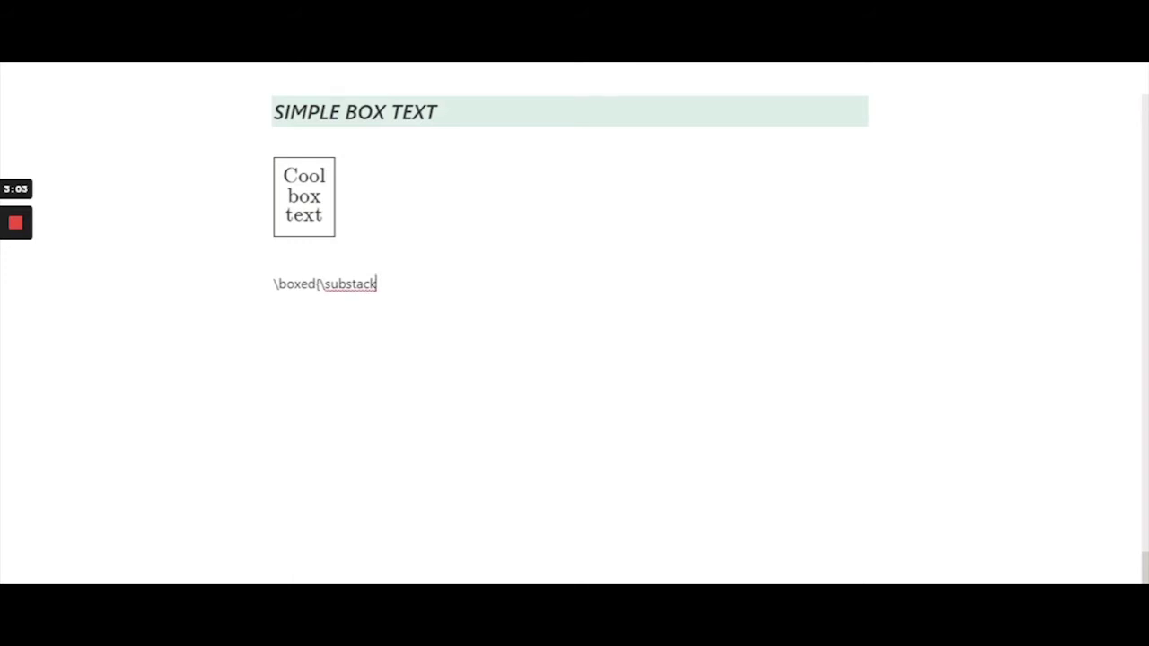
text({)
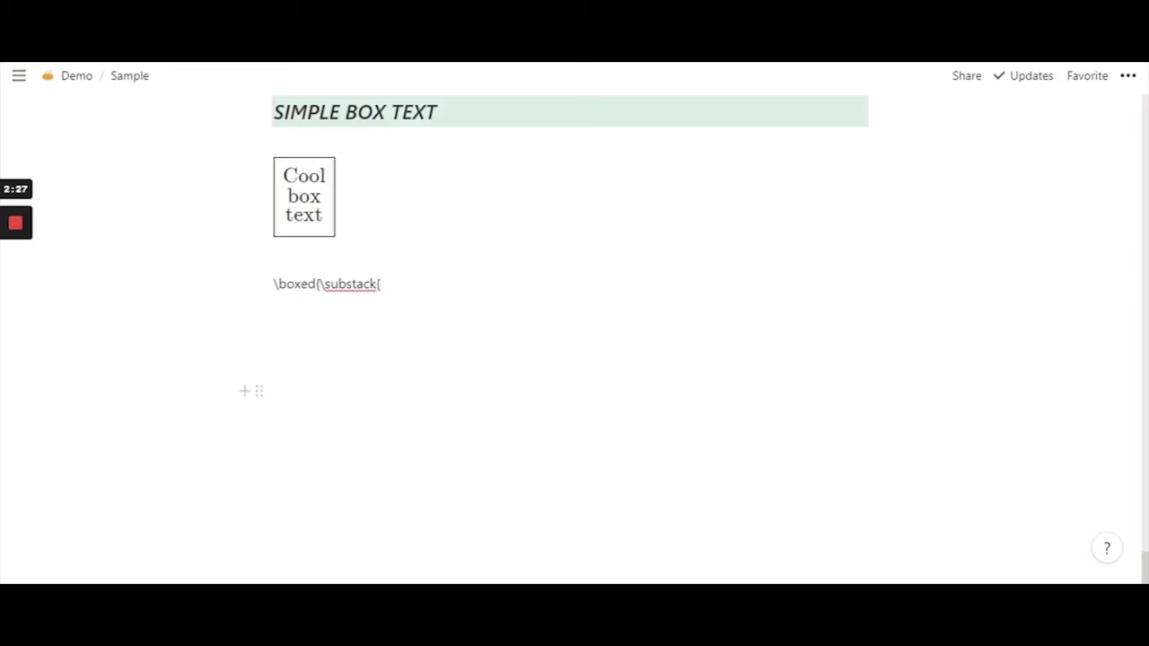
- Add \text{Hey}\\ as the first stacked entry after \substack{
text(\text)
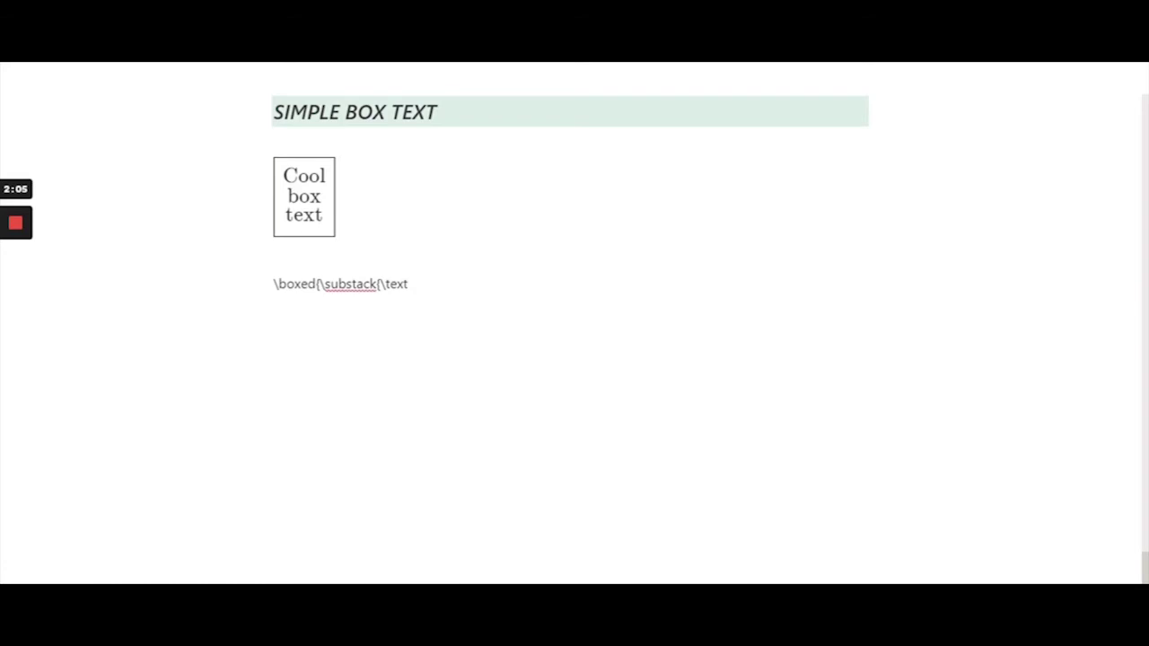
text({)
text(Hey})
text(\\)
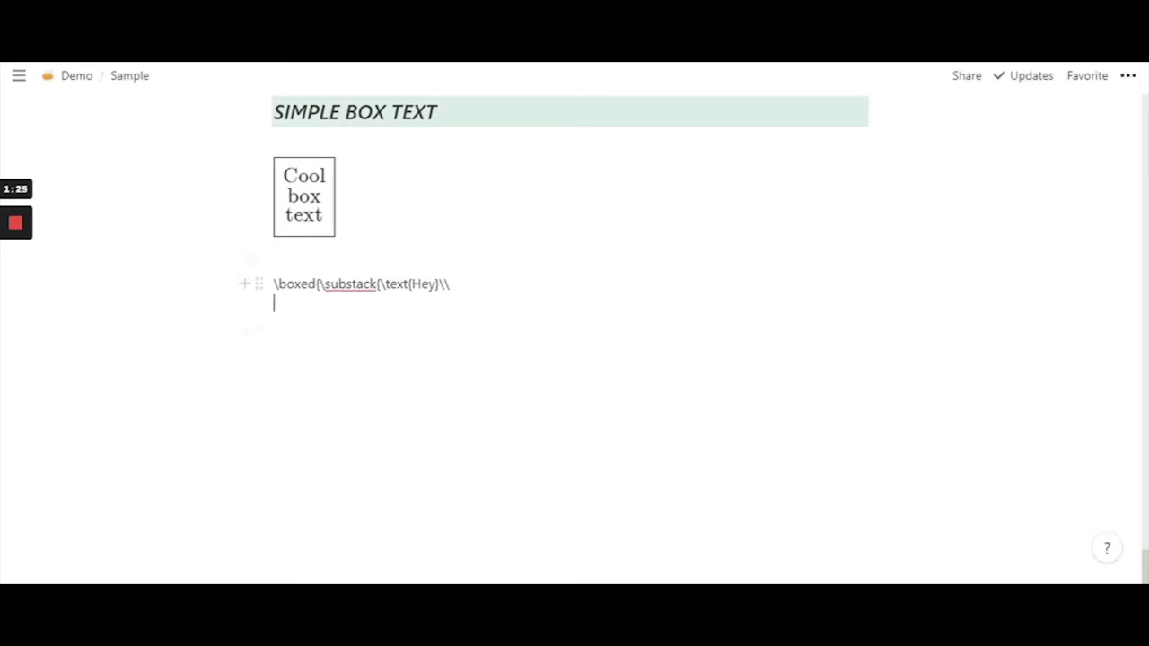
- Add \text{Cool text}\\ as the second stacked entry on the line below Hey
key(shift+End)
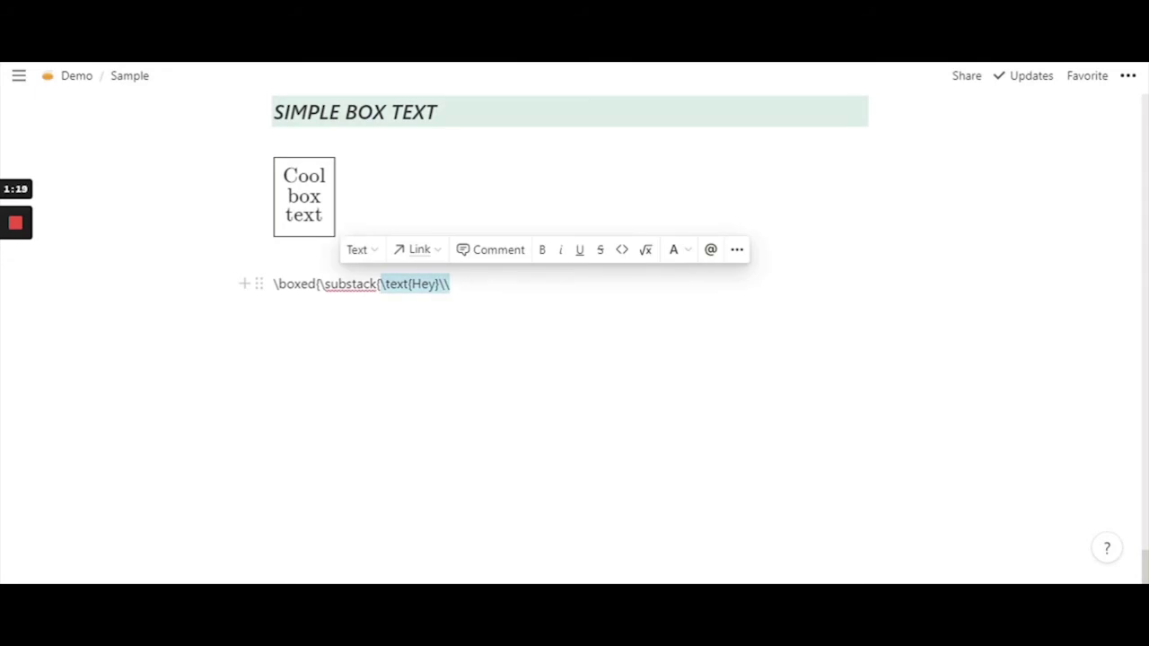
key(Right)
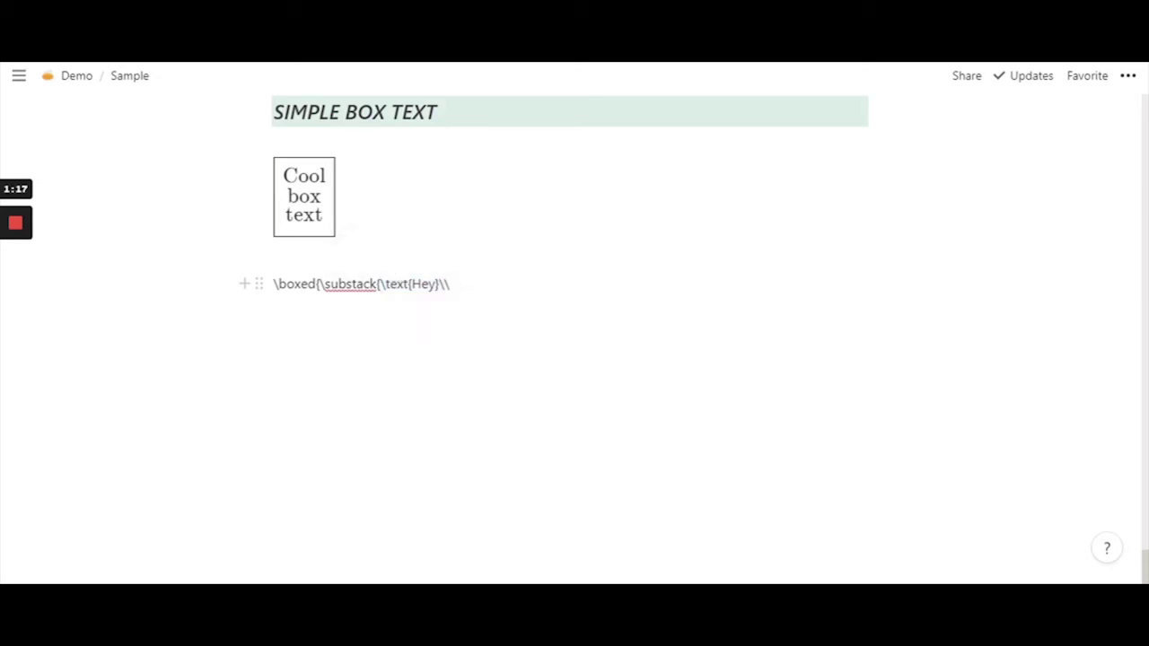
click(379, 284)
key(shift+End)
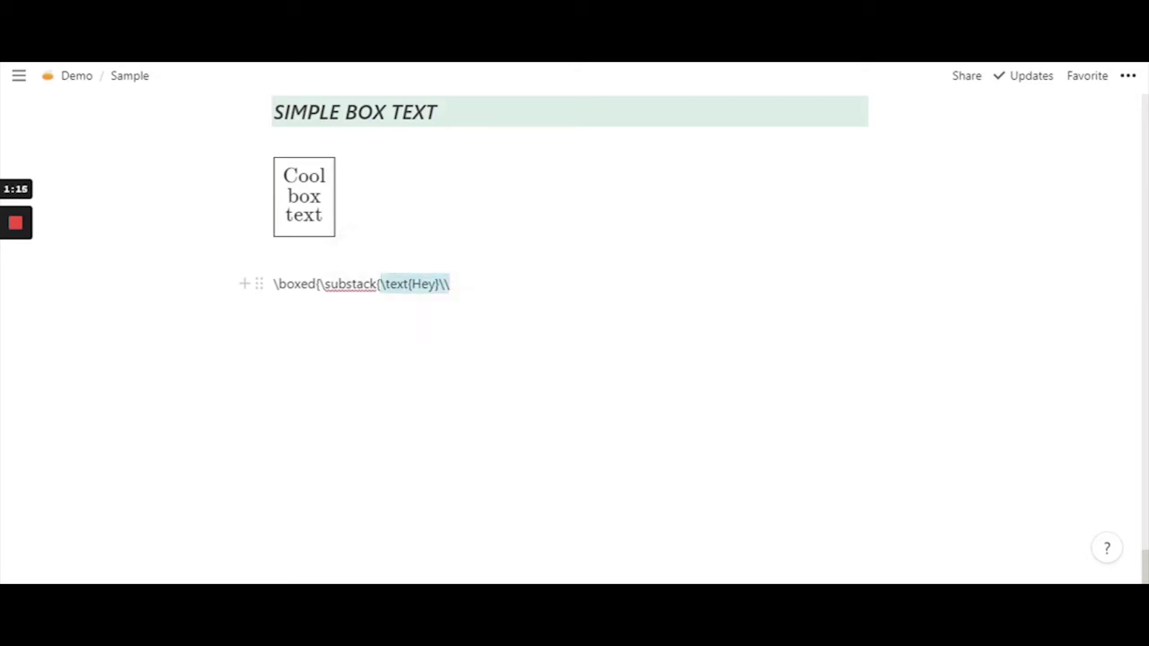
click(275, 302)
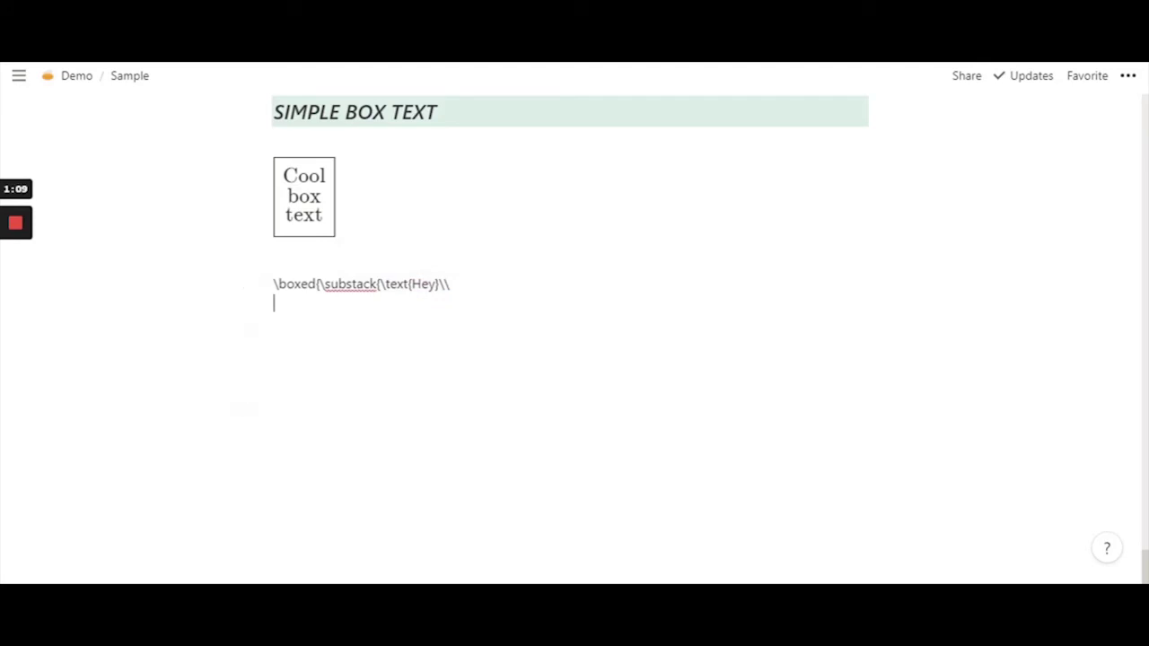
text(ext)
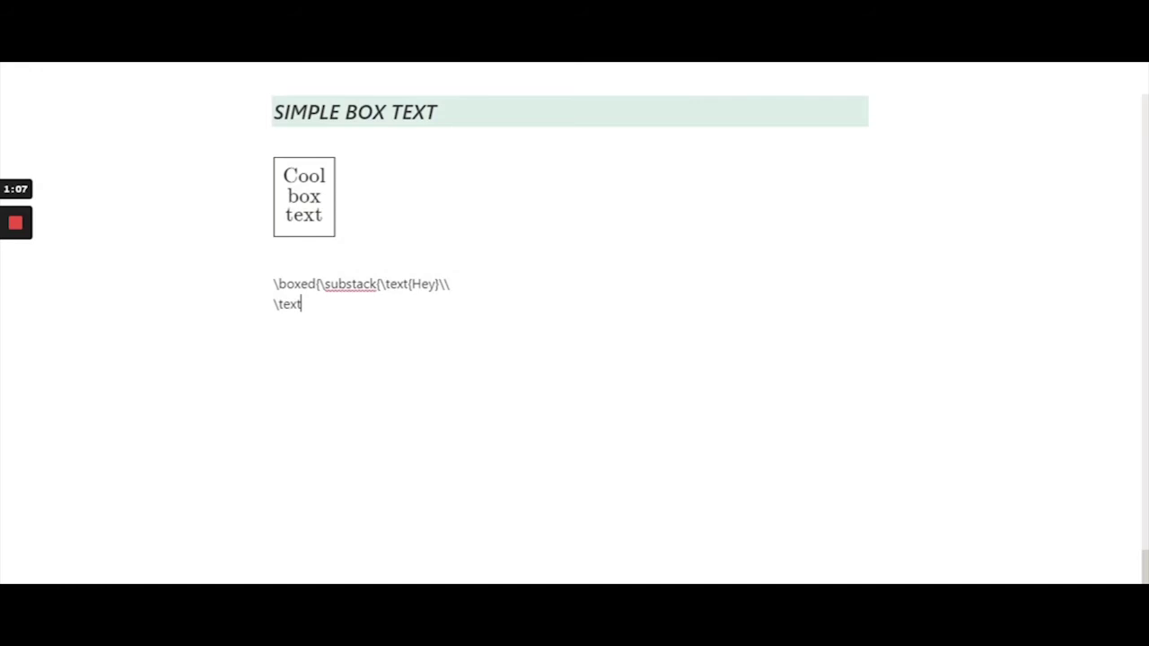
text({cool)
key(BackSpace)
key(BackSpace)
key(BackSpace)
key(BackSpace)
text(Cool tex)
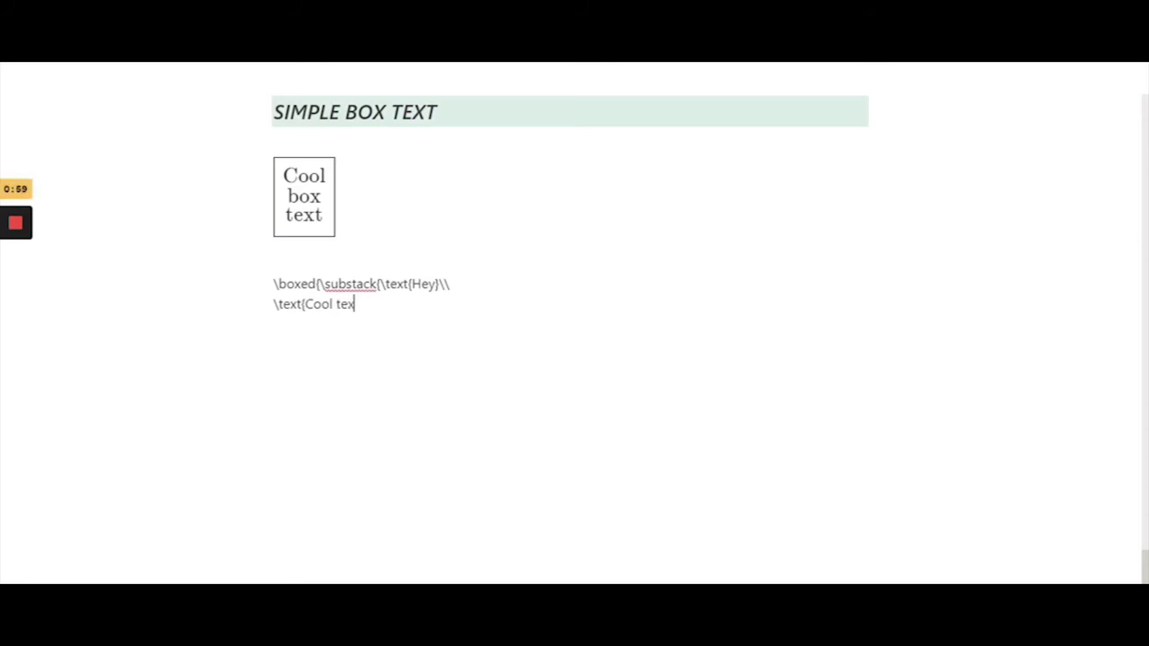
text(t}\\)
- Start a third line and enter \text{Not bad!} as the last stacked entry
key(Return)
text(\)
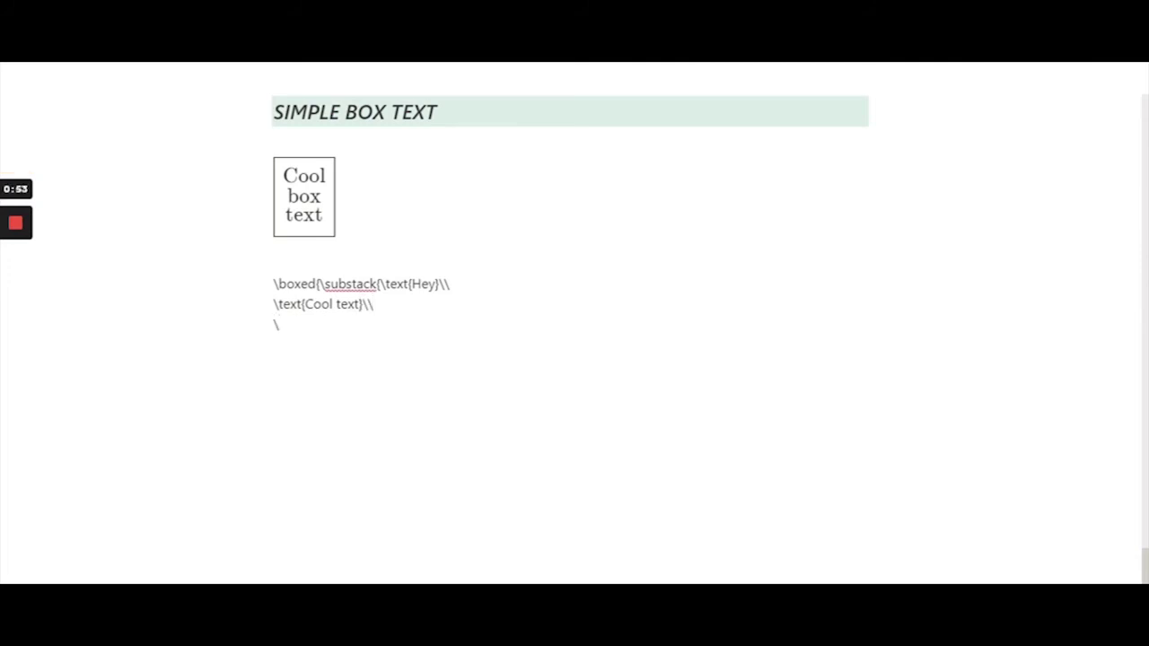
text(text{Not bad!)
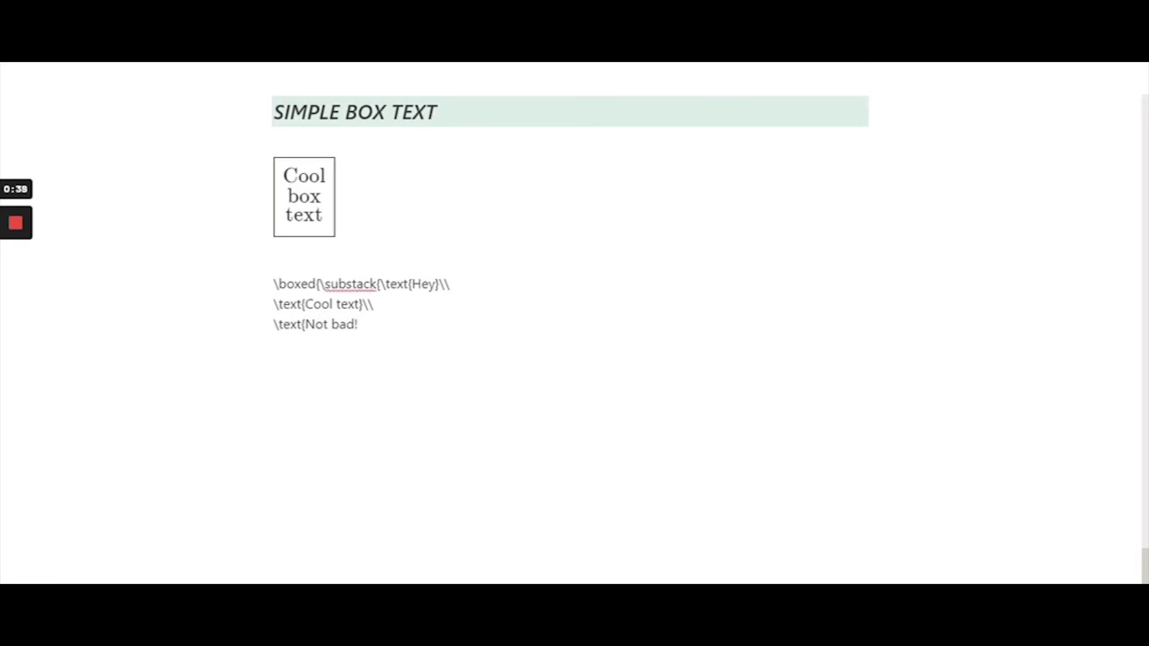
text(})
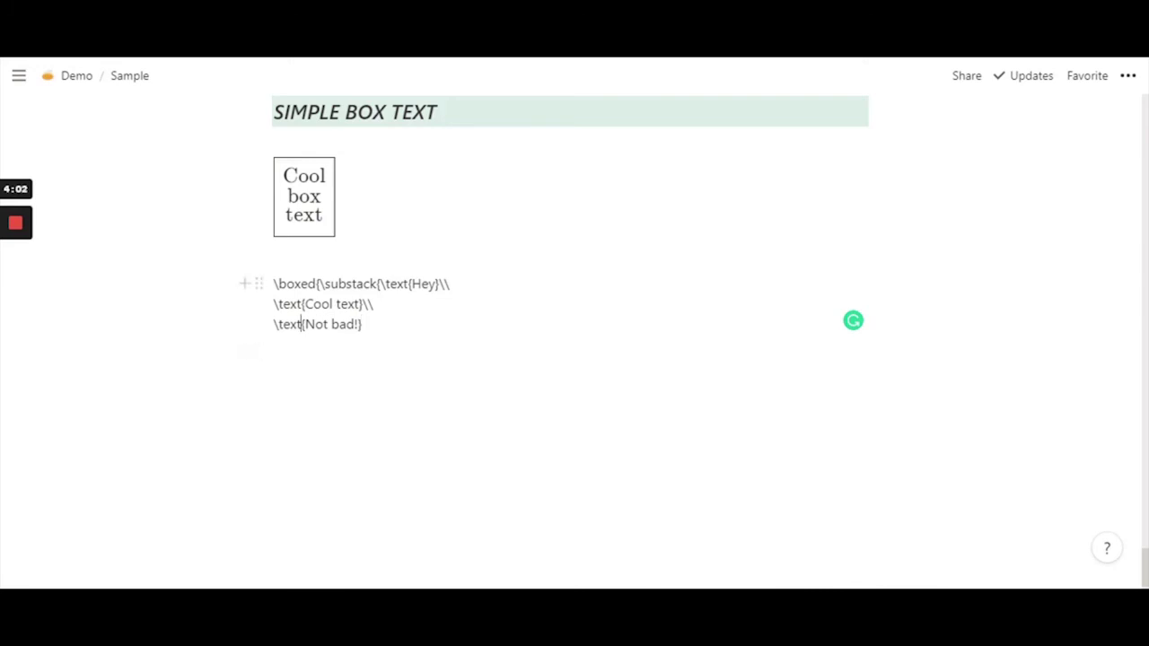
- Check the braces around the Not bad! and Cool text entries
click(304, 324)
key(shift+End)
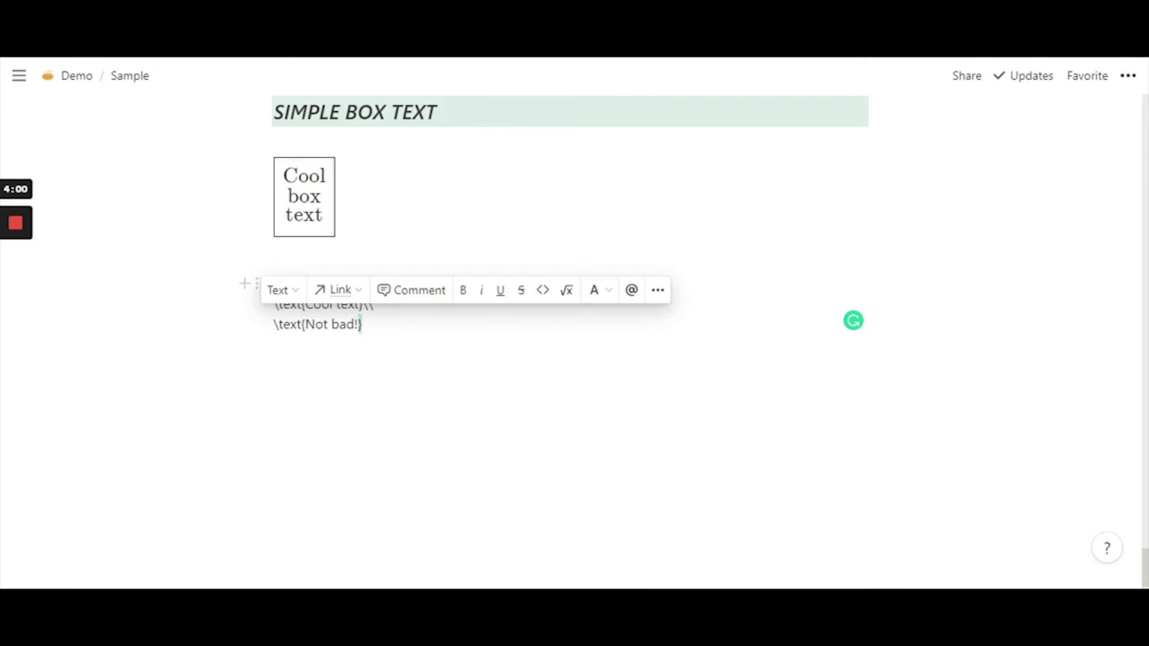
key(Right)
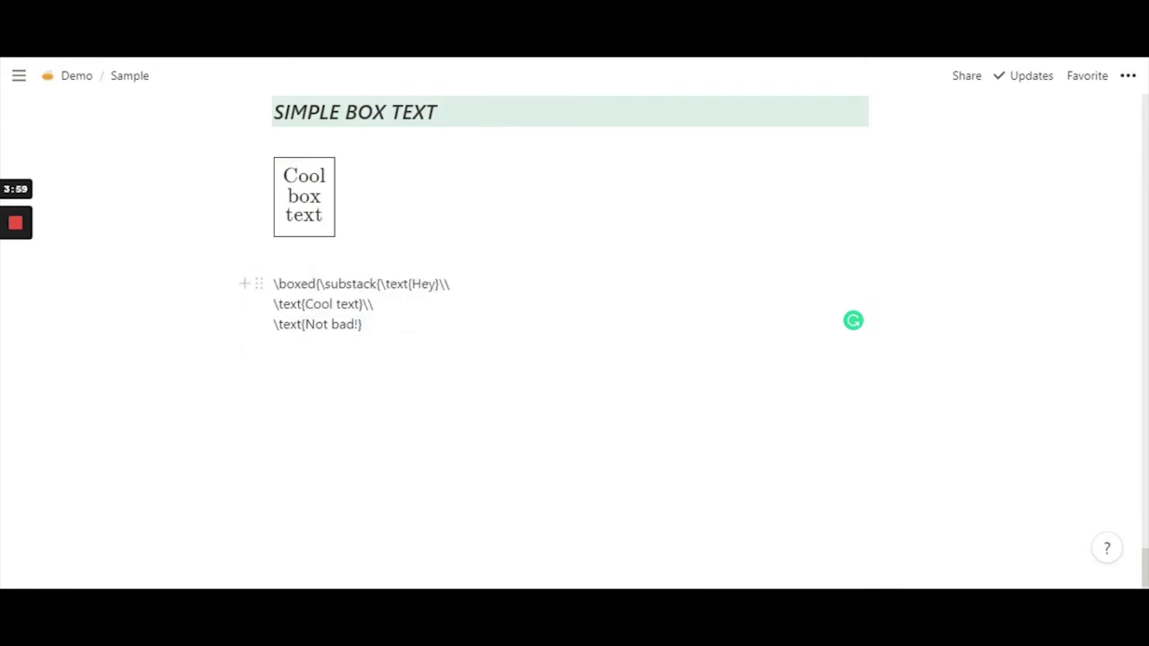
key(shift+ctrl+Left)
key(shift+ctrl+Left)
key(shift+ctrl+Left)
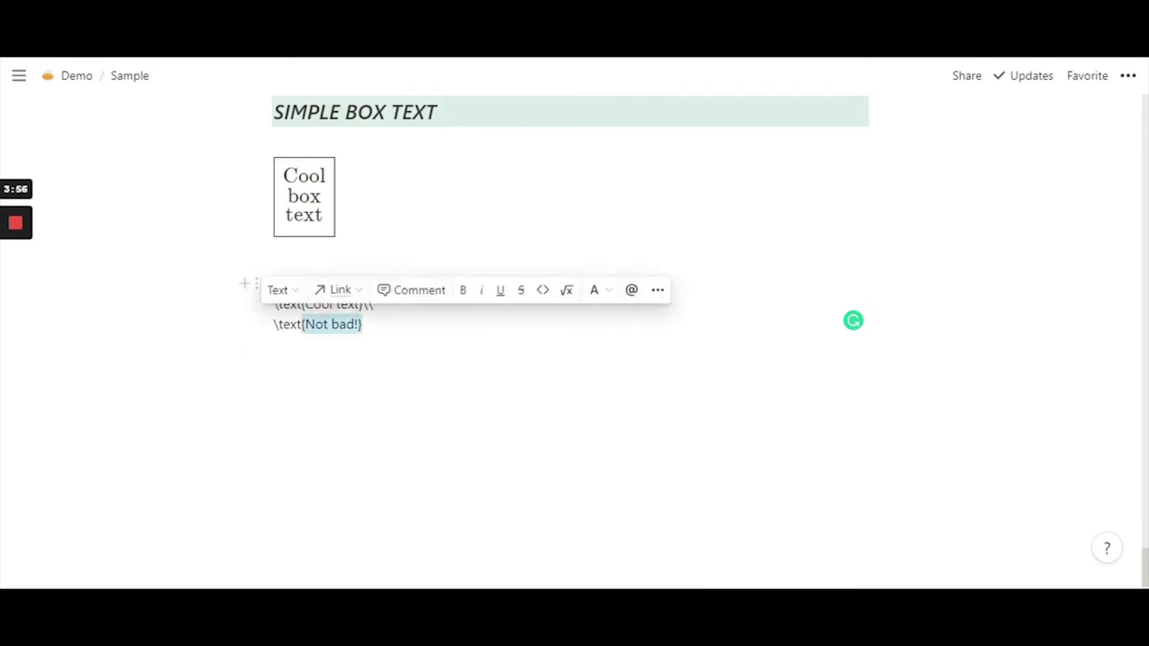
key(Left)
key(shift+ctrl+Right)
key(shift+ctrl+Right)
key(shift+ctrl+Right)
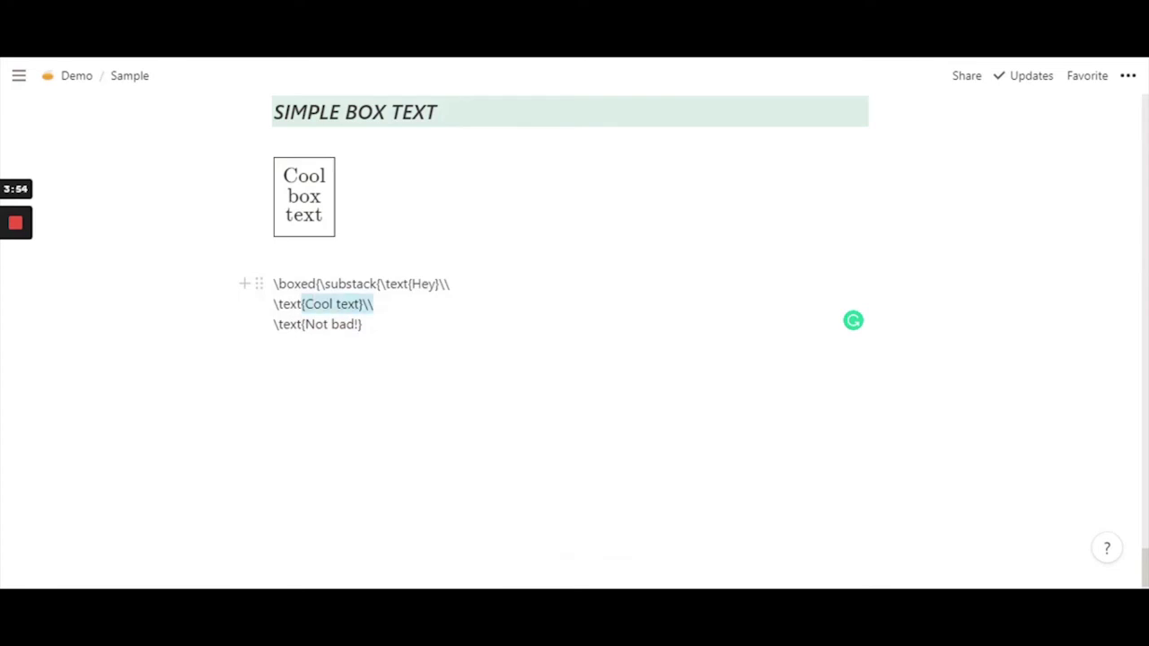
key(shift+Left)
key(shift+Left)
key(Down)
- Check the opening braces on line 1, then add two closing braces after Not bad!
click(408, 284)
key(shift+Right)
key(shift+Right)
key(shift+Right)
key(shift+Right)
key(shift+Right)
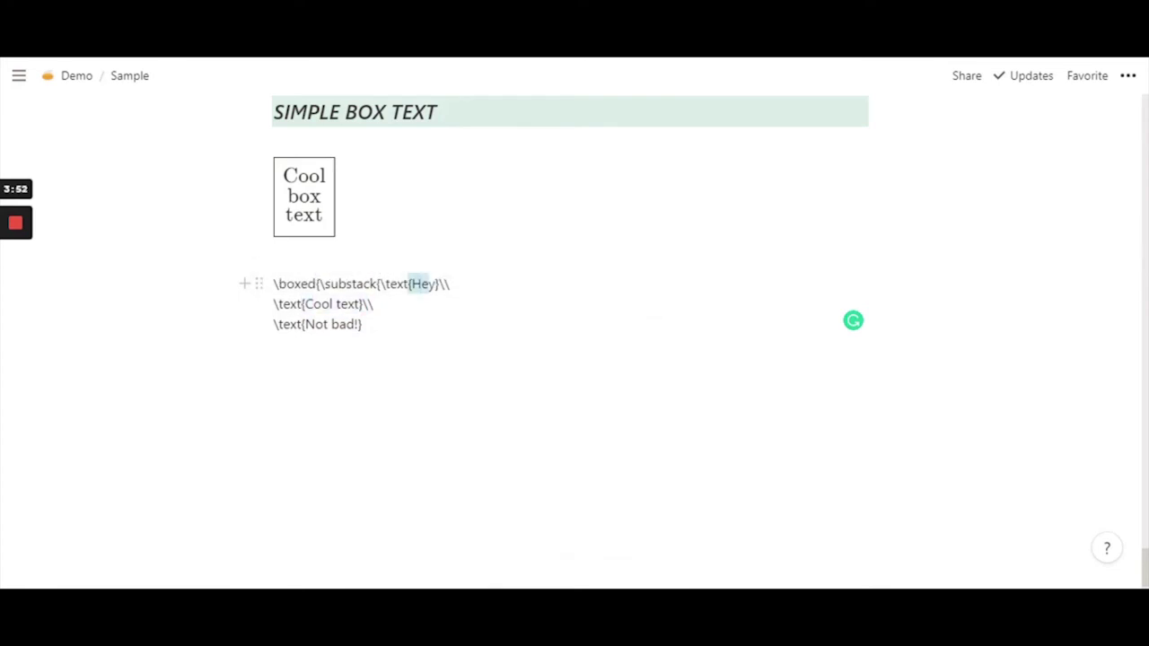
key(Down)
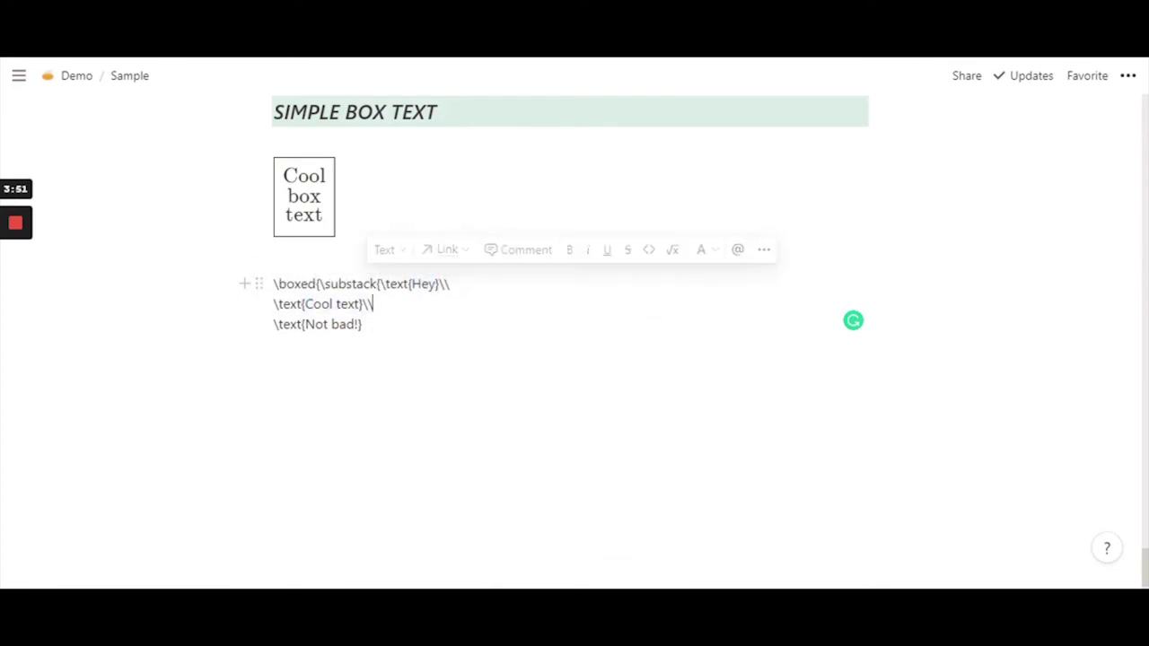
key(Up)
key(shift+Right)
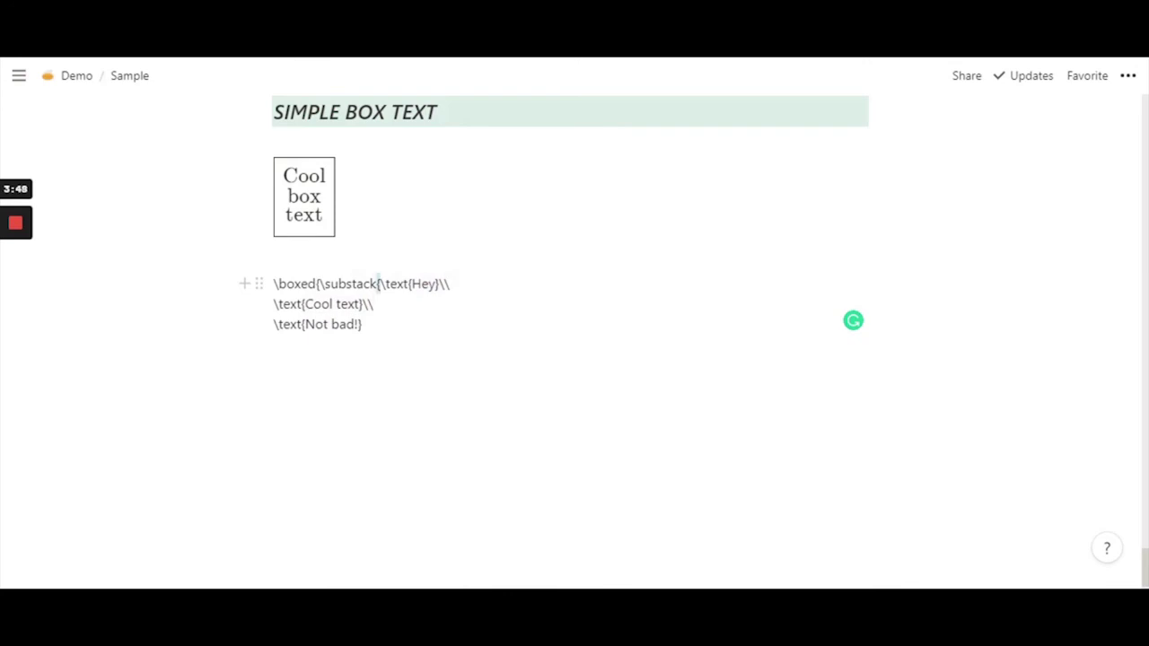
click(318, 284)
key(shift+Right)
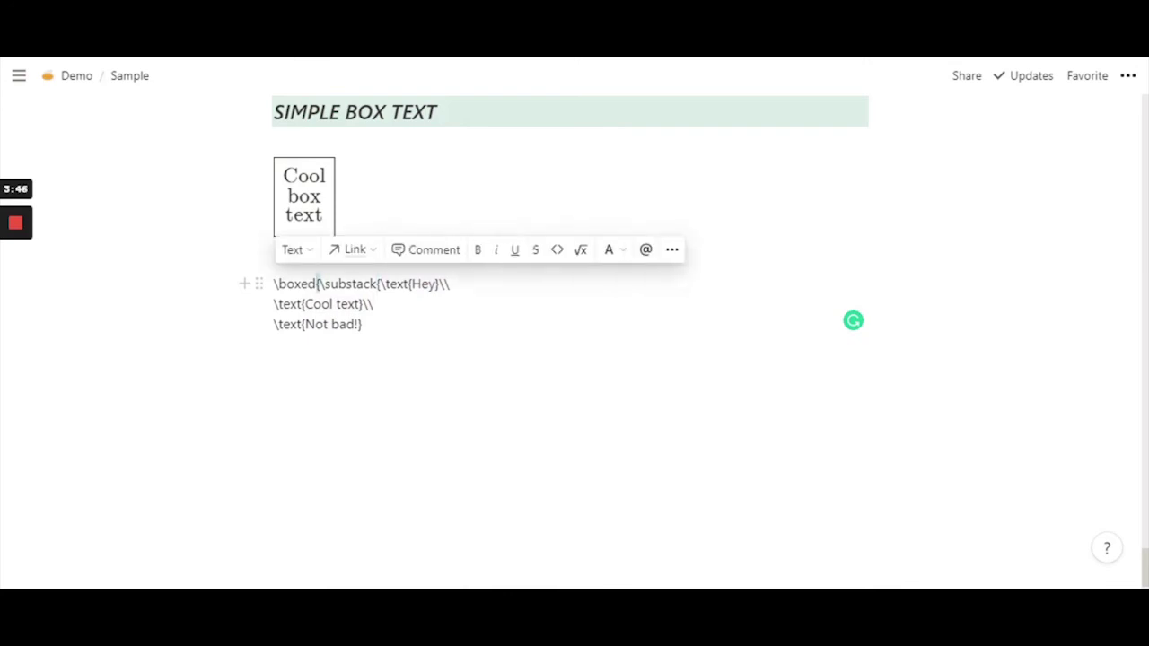
click(362, 324)
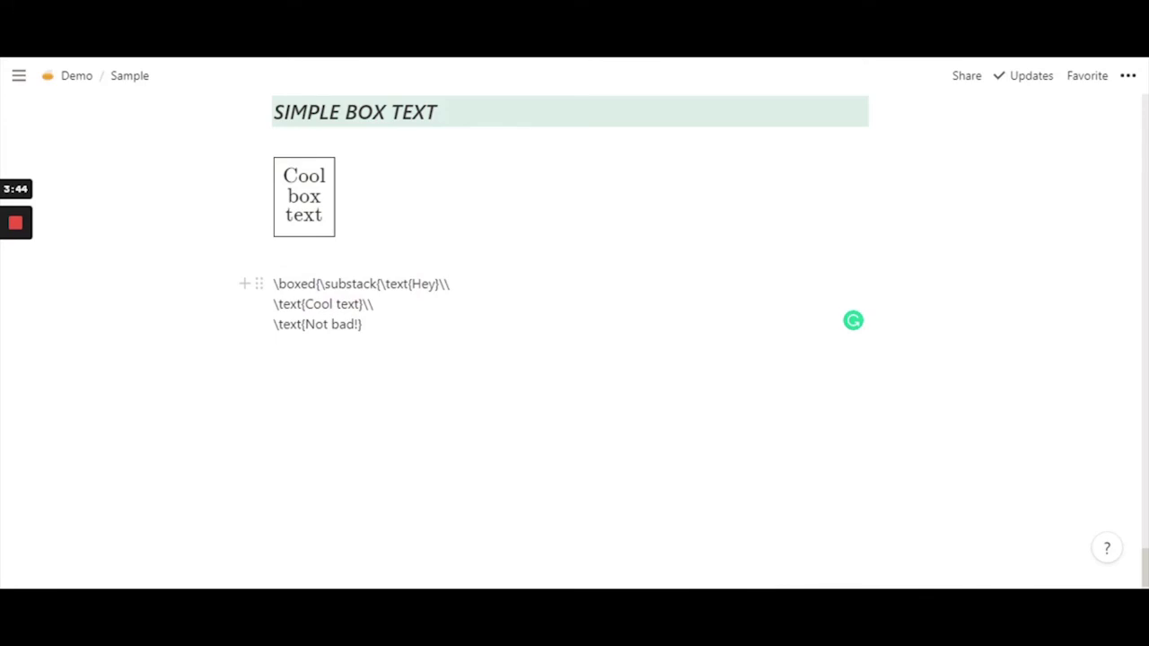
text(}})
- Type Hello in the empty block below the LaTeX source
click(296, 378)
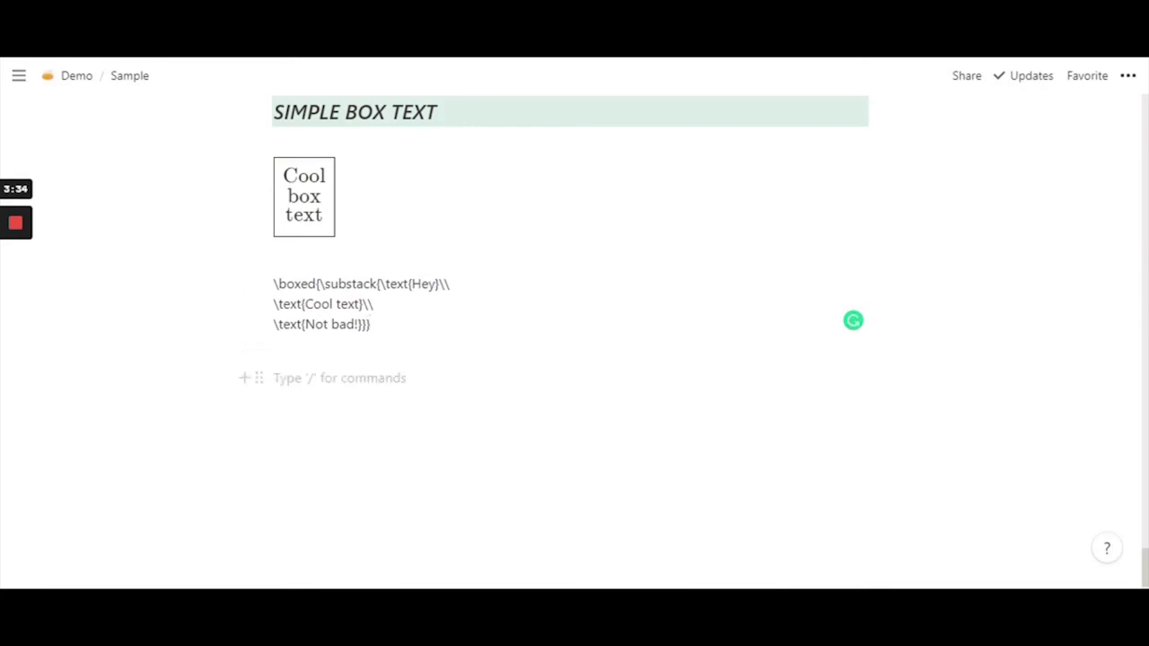
text(Hee)
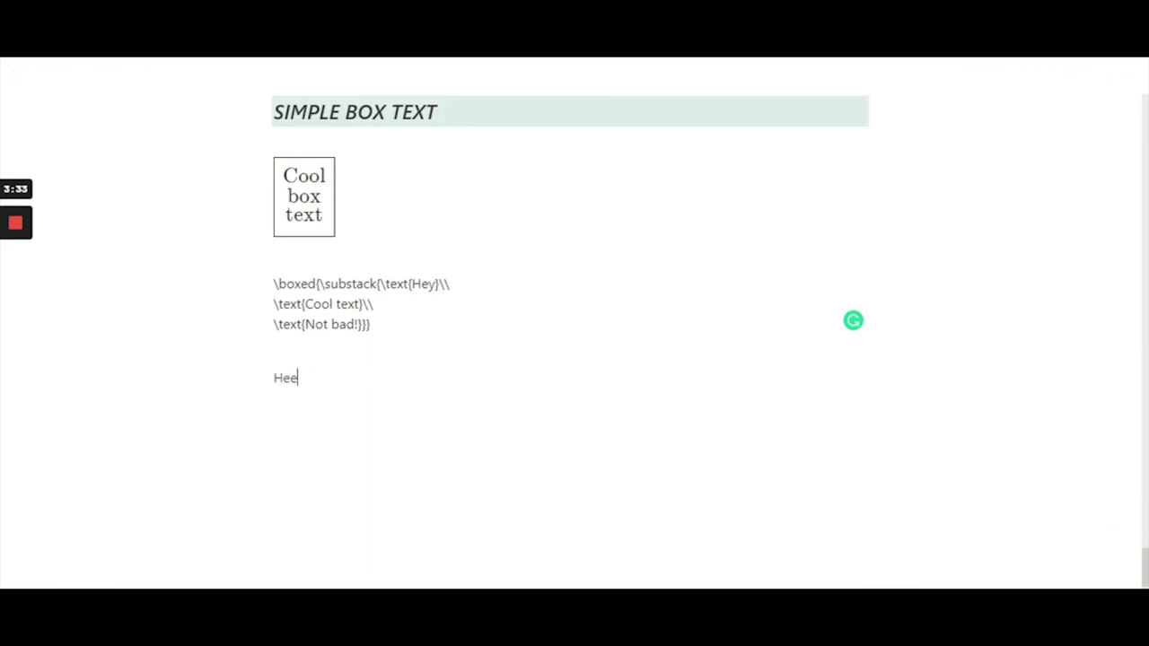
key(BackSpace)
text(llo)
- Select the whole LaTeX source for copying, then select the word Hello
drag(274, 284, 370, 325)
key(ctrl+c)
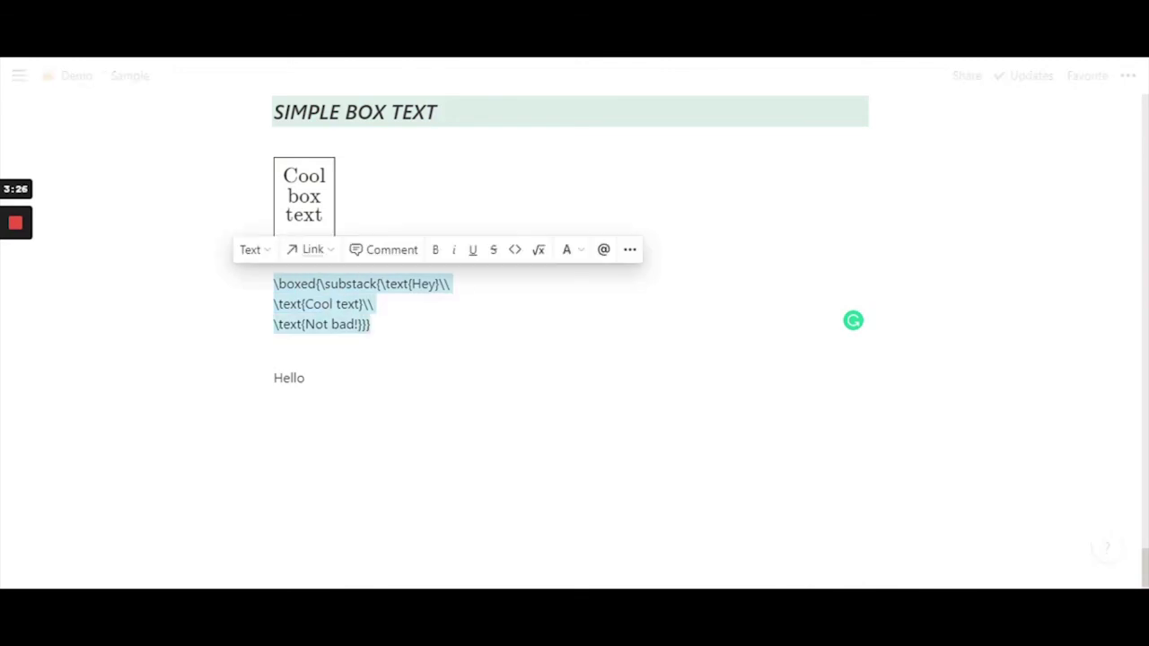
click(298, 378)
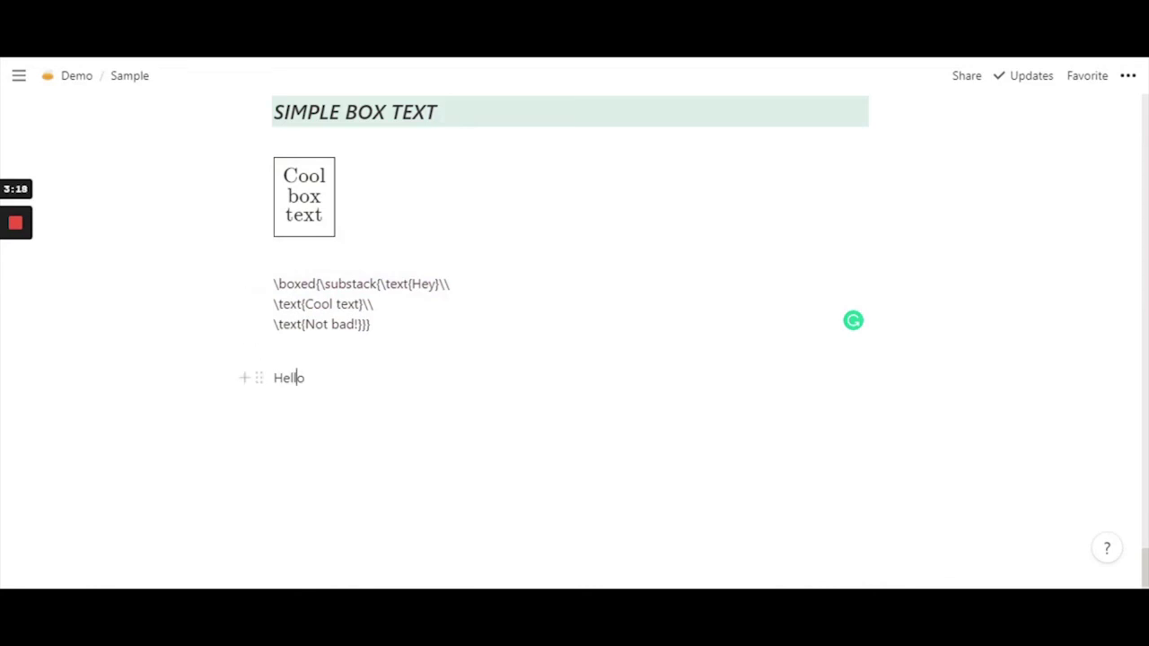
key(ctrl+a)
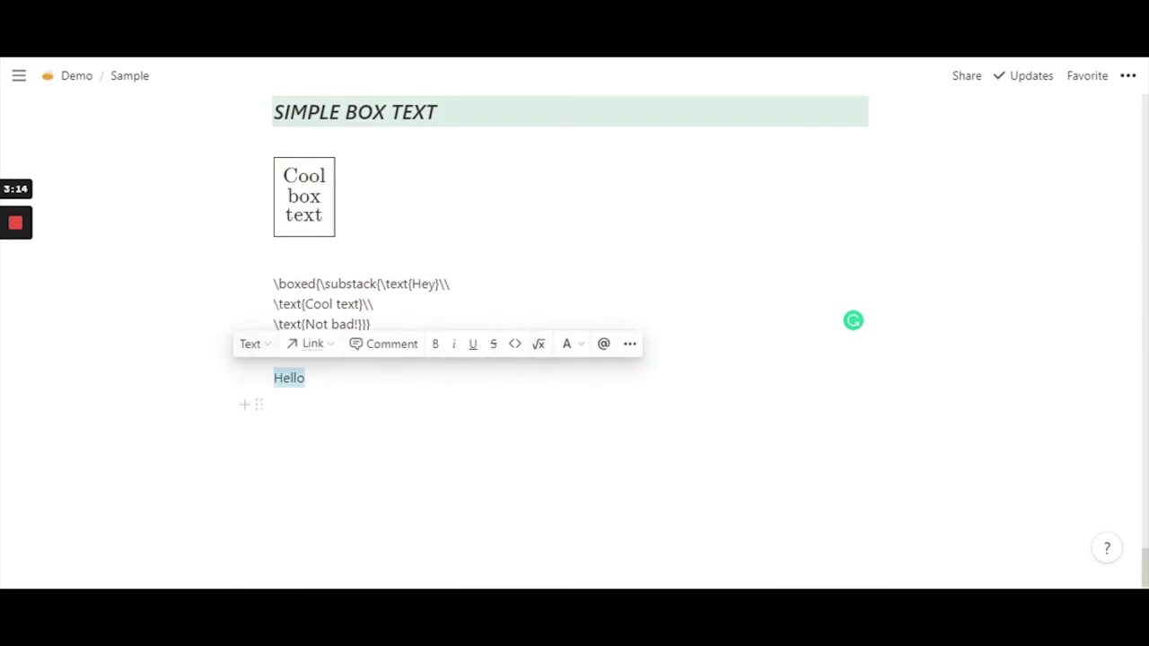
- Convert the Hello block into a block equation holding the pasted boxed substack LaTeX
click(255, 345)
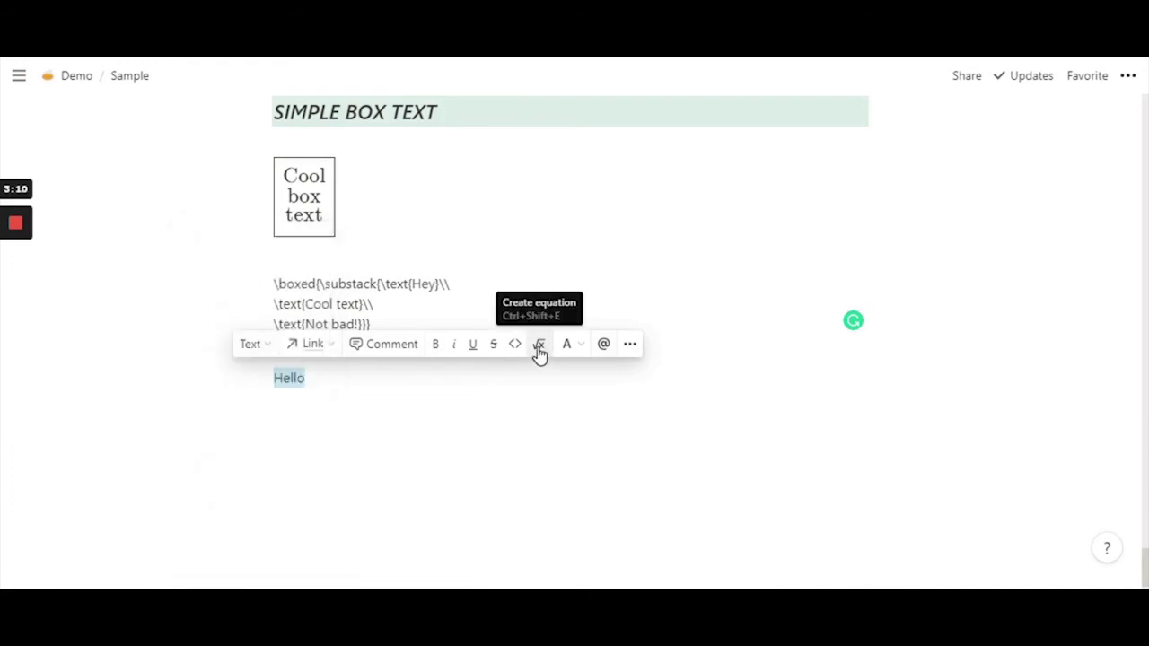
click(539, 348)
key(ctrl+v)
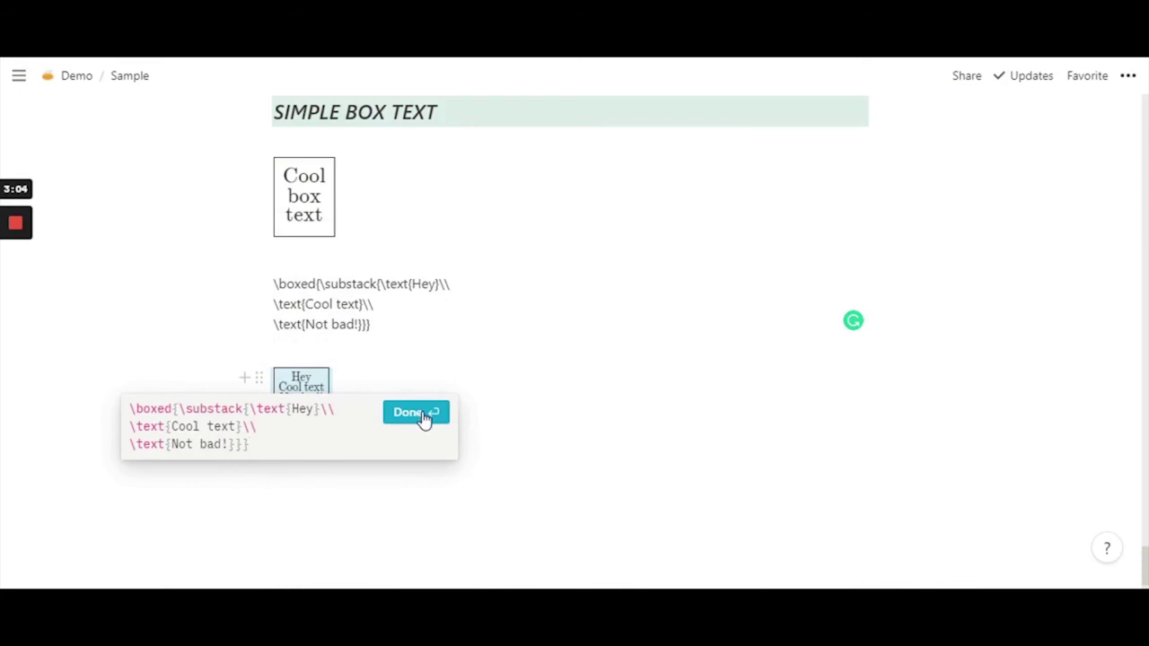
click(383, 478)
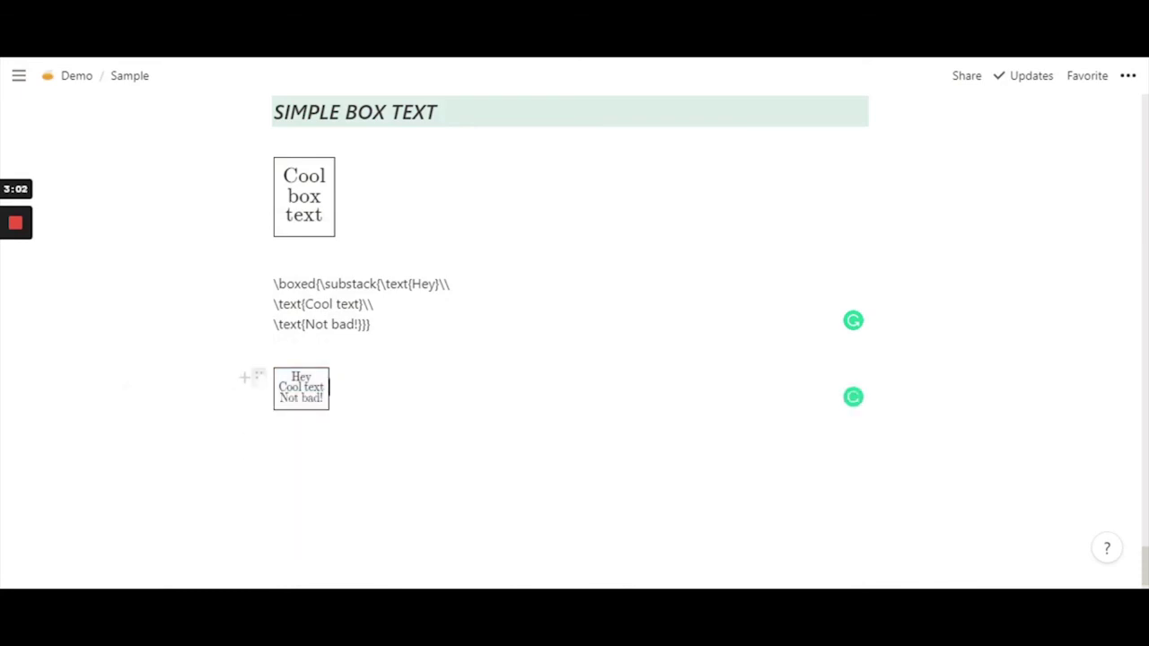
- Turn the boxed equation block into Heading 1, then move the empty line below it upward
click(259, 377)
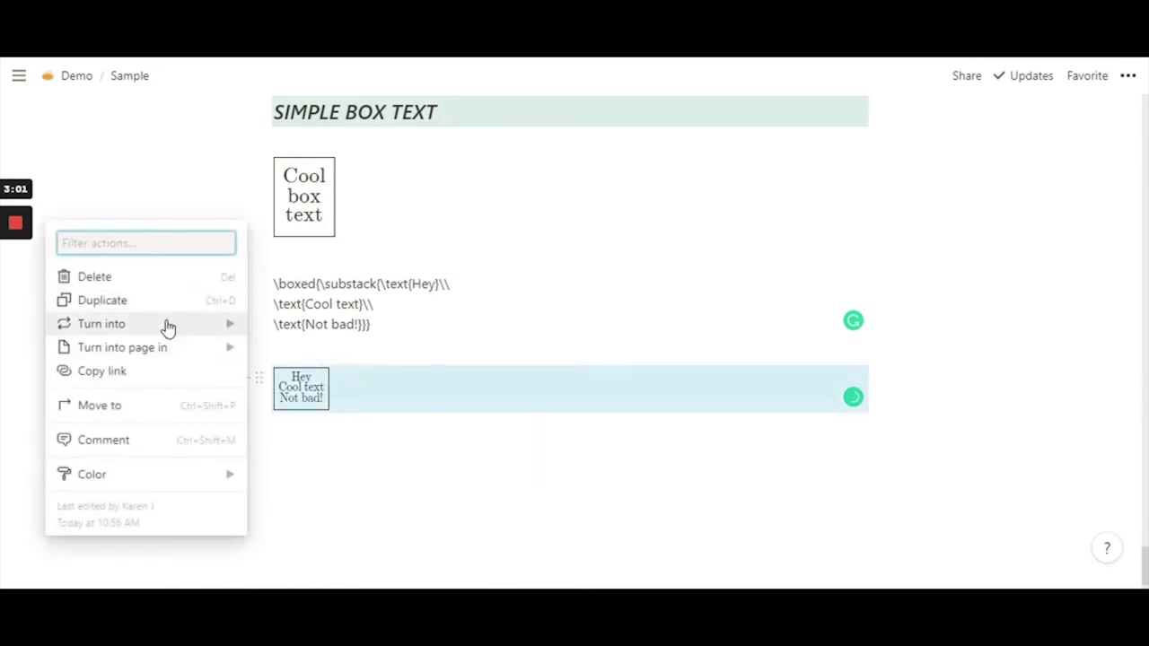
mouse_move(167, 325)
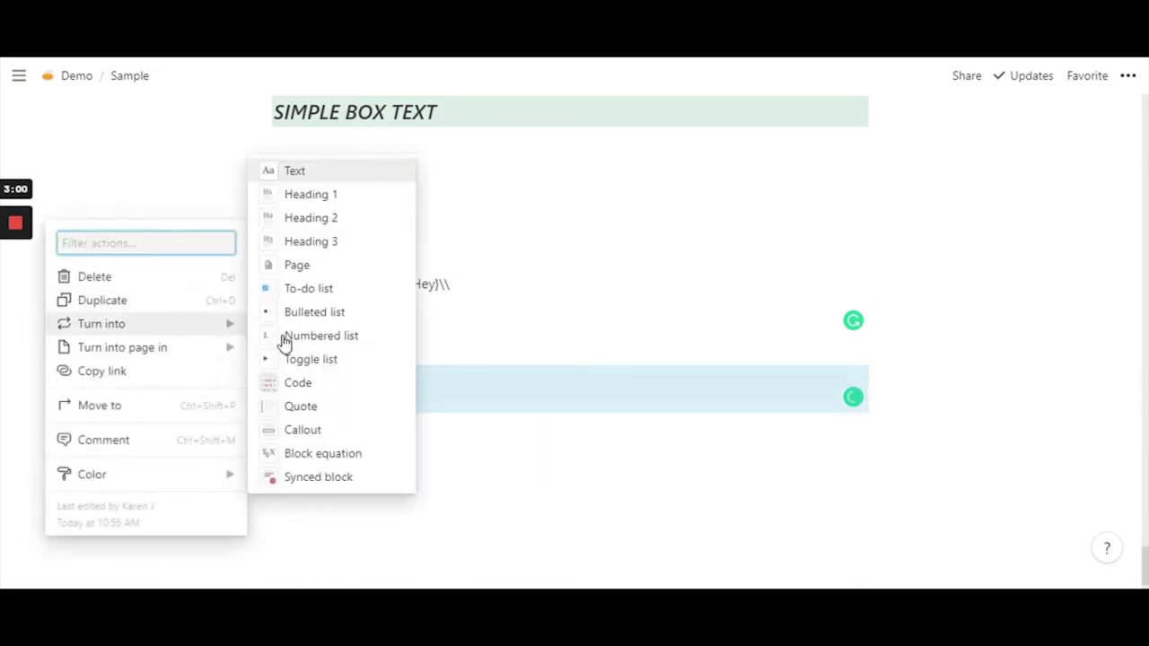
click(354, 198)
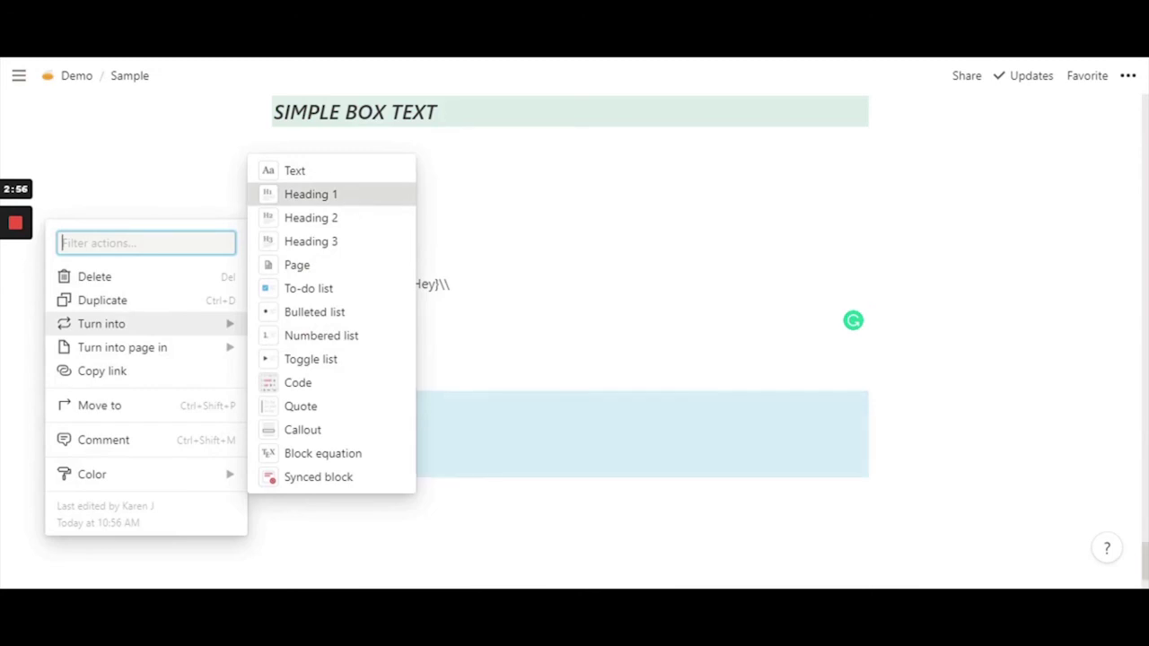
click(287, 521)
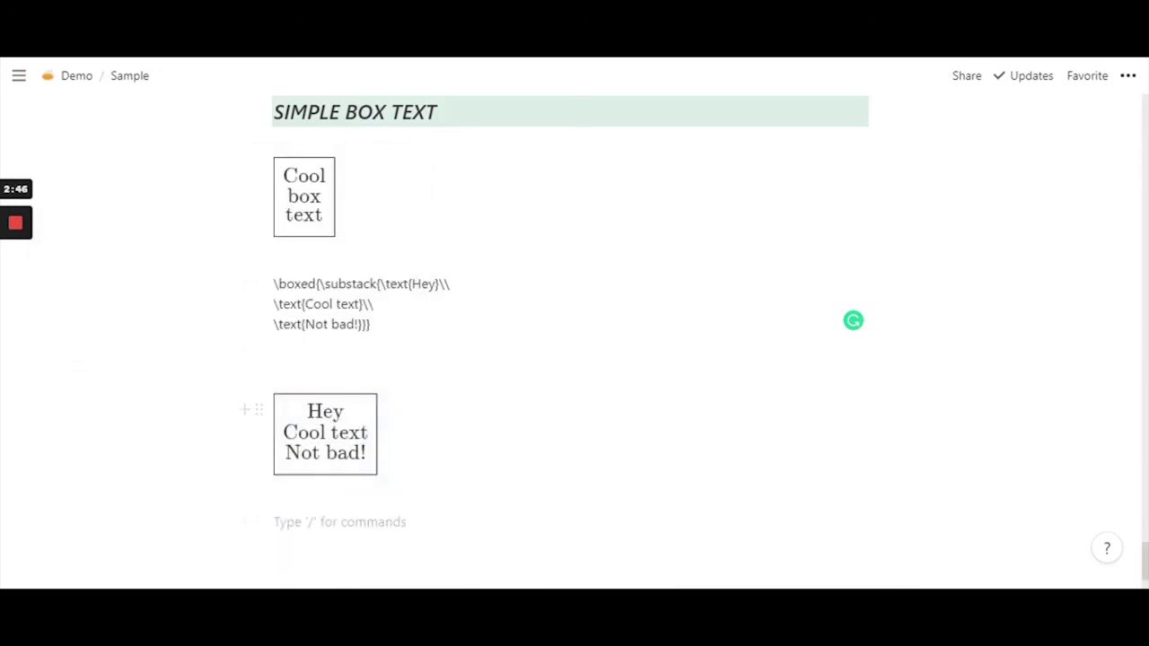
key(ctrl+shift+Up)
- Move the empty line back below the boxed heading with Ctrl+Shift+Down
key(ctrl+shift+Down)
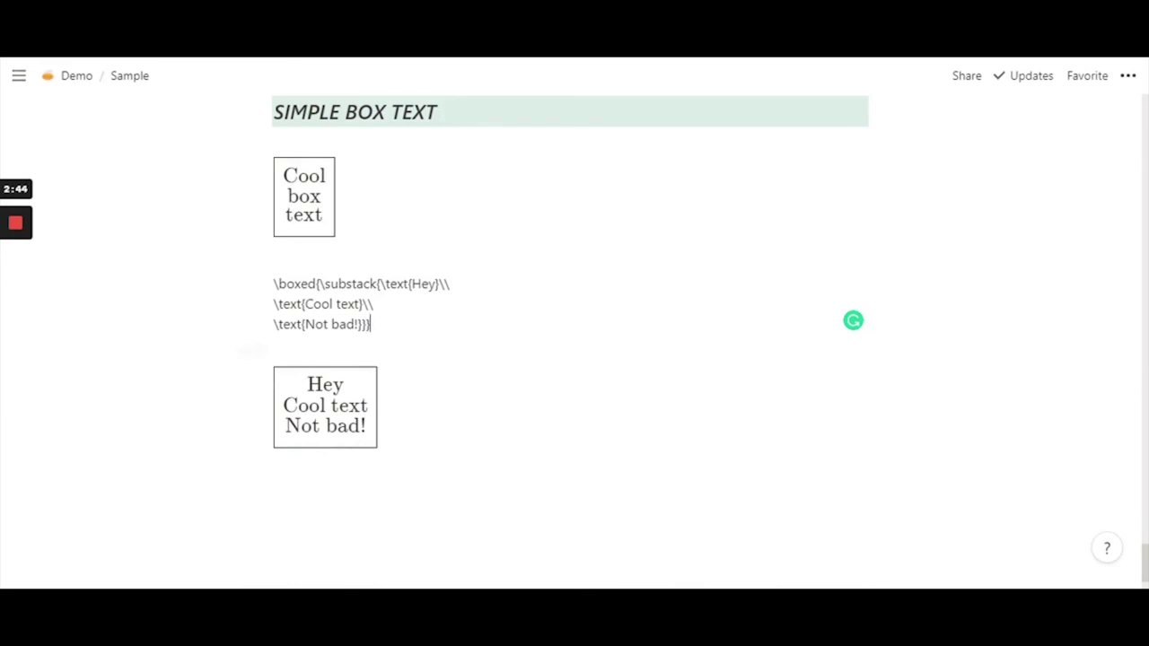